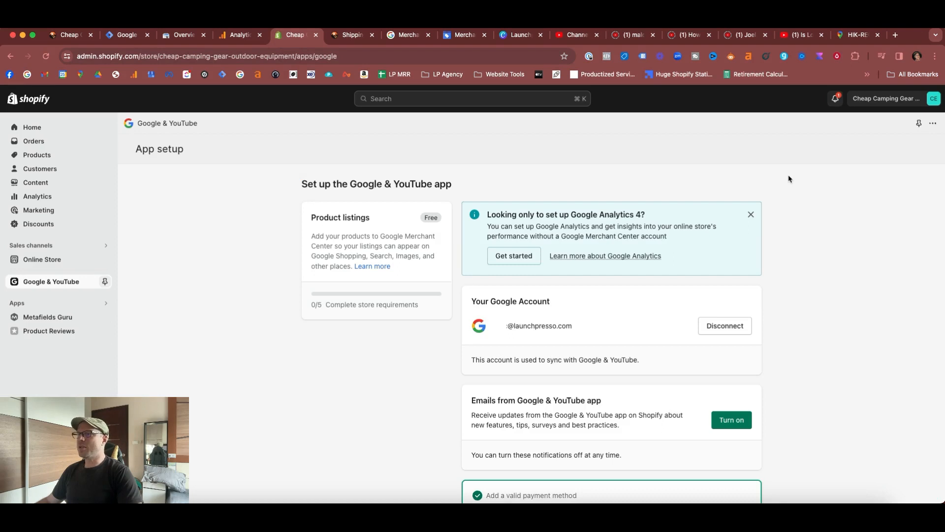
# - Open the refund policy and terms of service requirement from the Google & YouTube setup checklist and turn on the store's return rules
pyautogui.moveTo(374, 181); pyautogui.dragTo(476, 184)
pyautogui.click(481, 184)
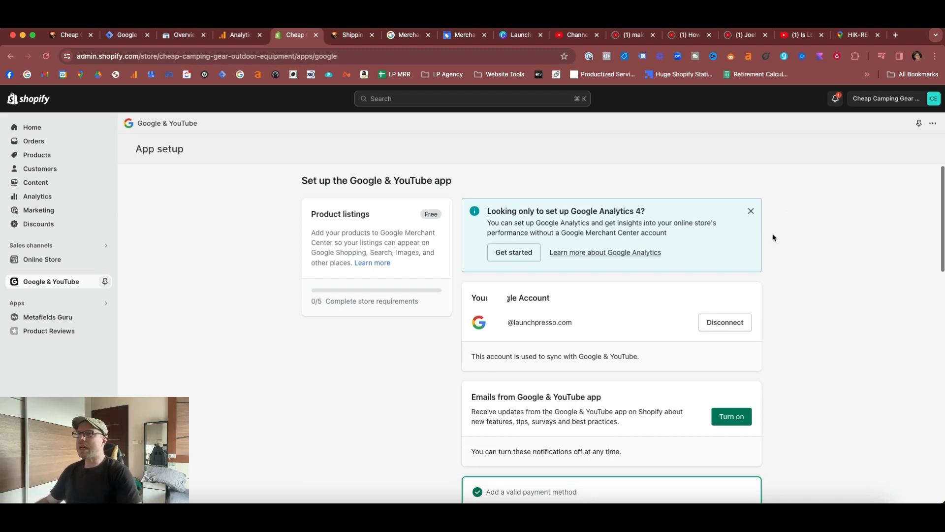
pyautogui.scroll(-5, 773, 238)
pyautogui.scroll(-4, 773, 237)
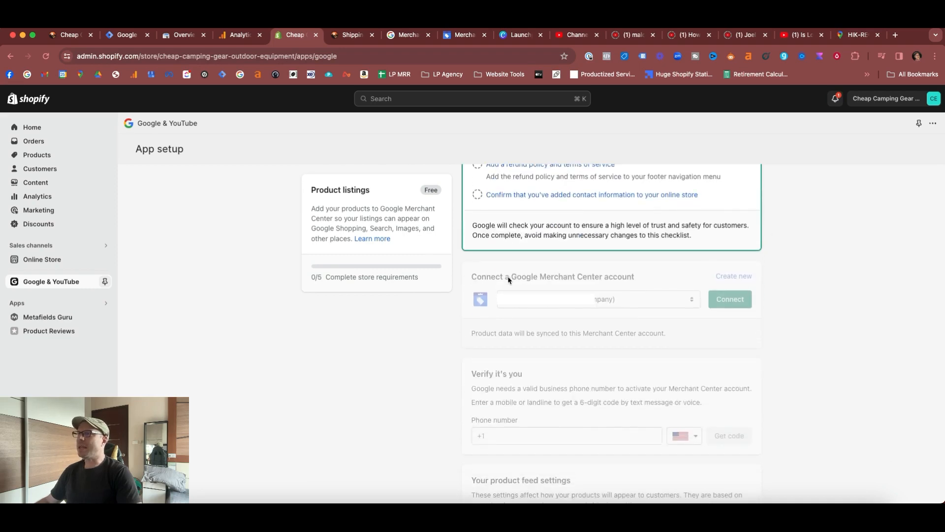
pyautogui.scroll(6, 686, 284)
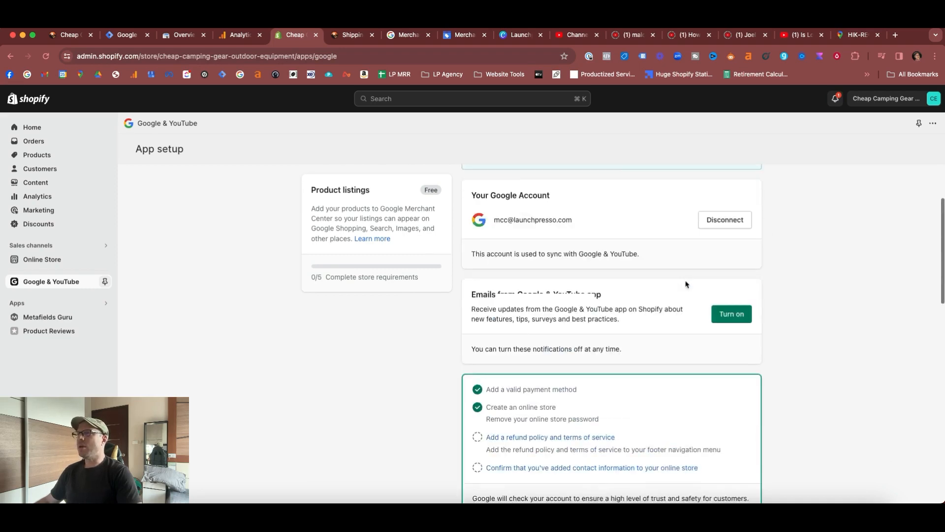
pyautogui.scroll(-2, 640, 306)
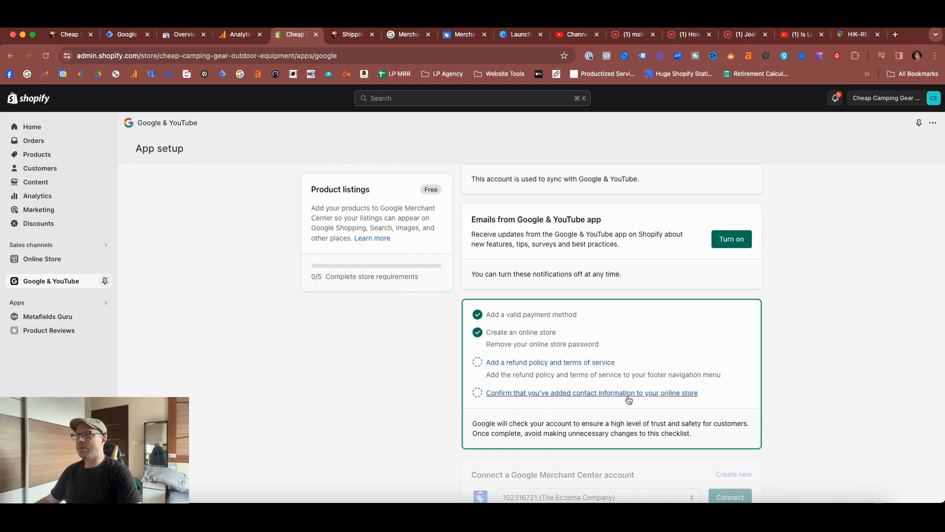
pyautogui.click(546, 363)
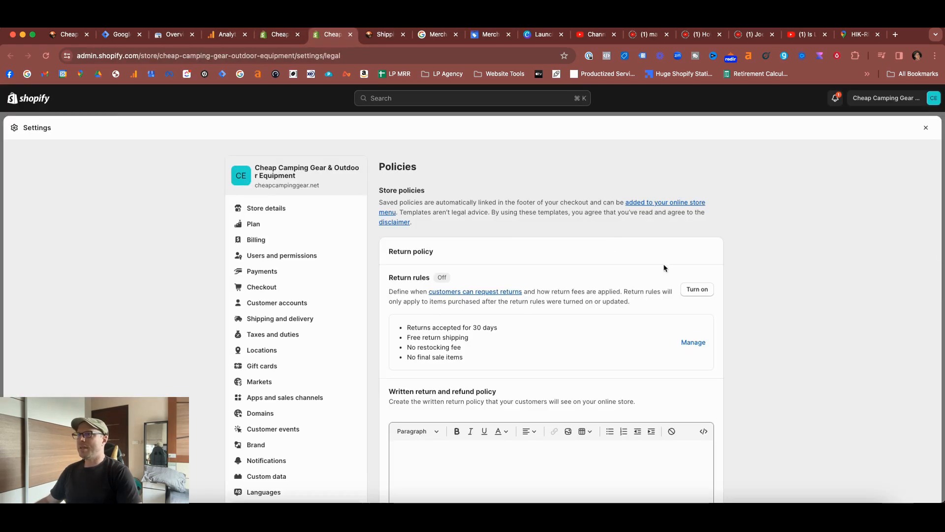
pyautogui.click(697, 290)
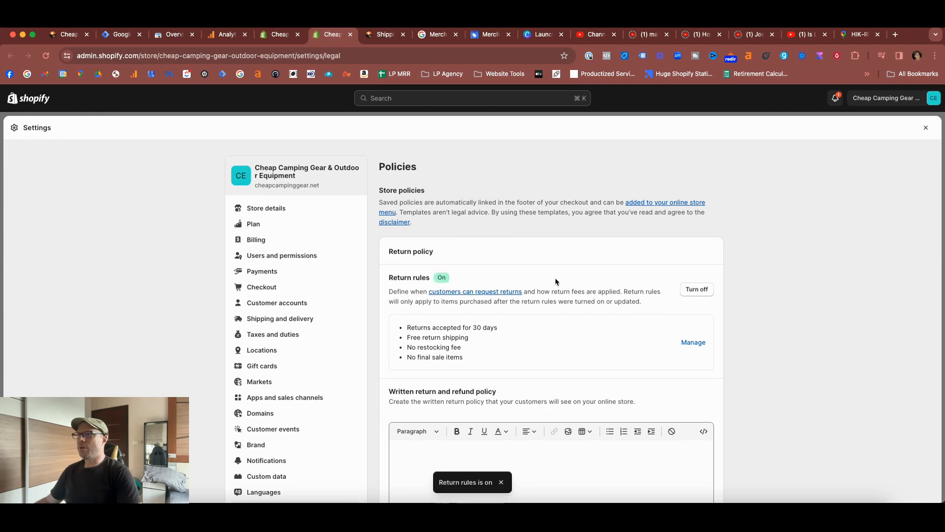
# - Create the written return and refund policy and the privacy policy from their templates
pyautogui.scroll(-2, 536, 283)
pyautogui.scroll(-5, 514, 285)
pyautogui.scroll(3, 514, 285)
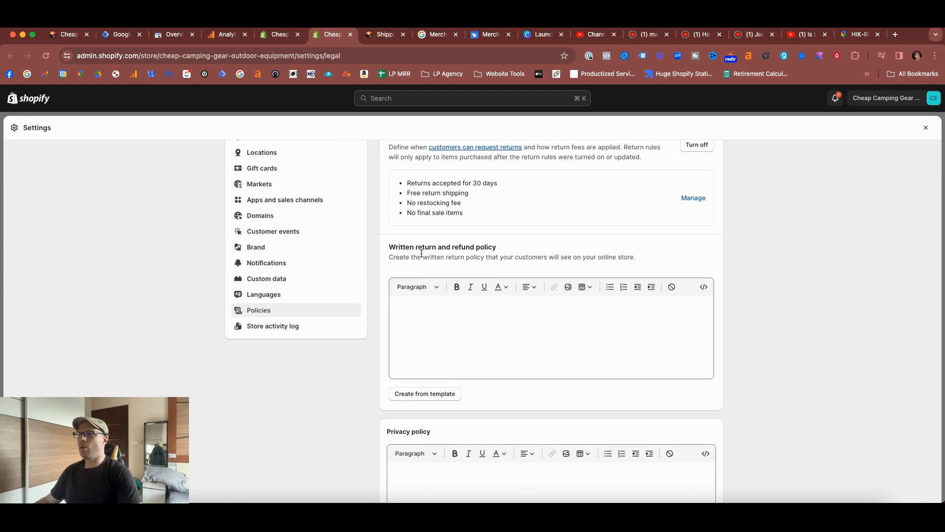
pyautogui.click(451, 396)
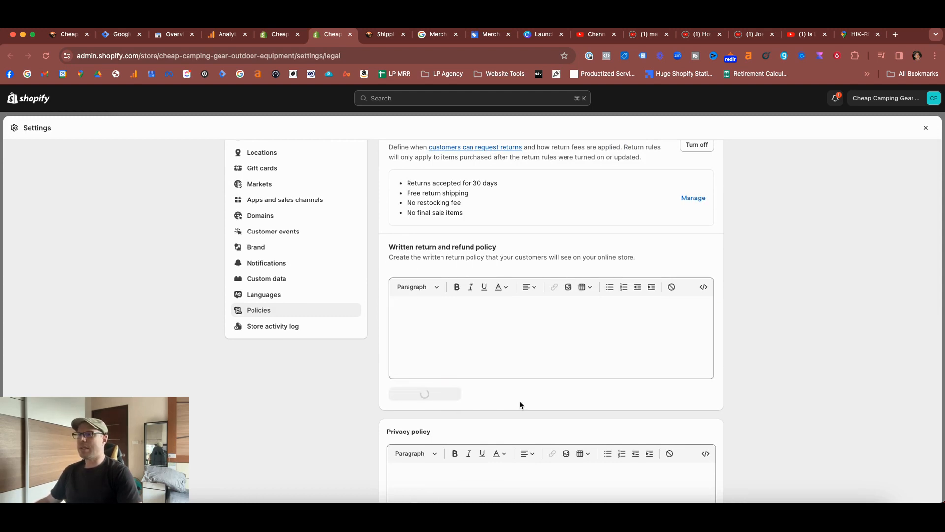
pyautogui.scroll(-5, 493, 404)
pyautogui.click(424, 424)
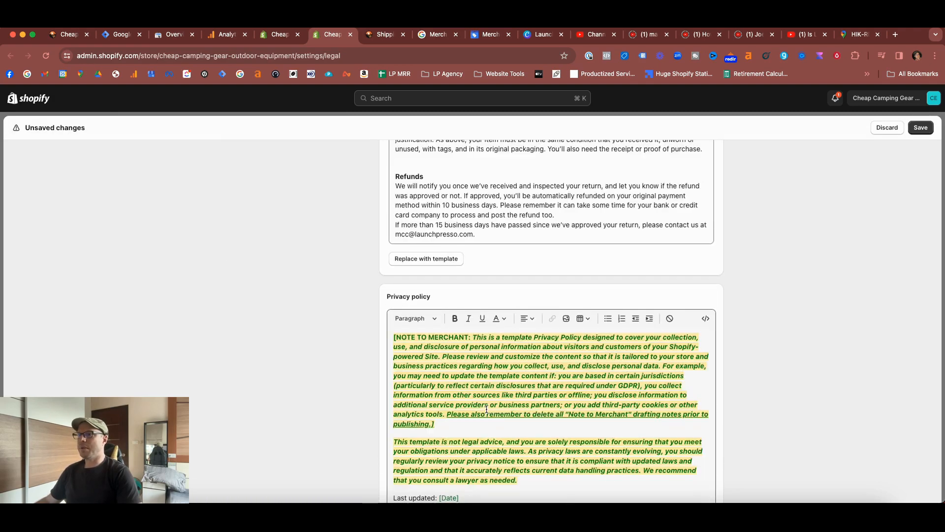
# - Create the terms of service and the contact information from their templates and save the store policies
pyautogui.scroll(-10, 443, 355)
pyautogui.click(424, 325)
pyautogui.scroll(-5, 493, 344)
pyautogui.click(416, 398)
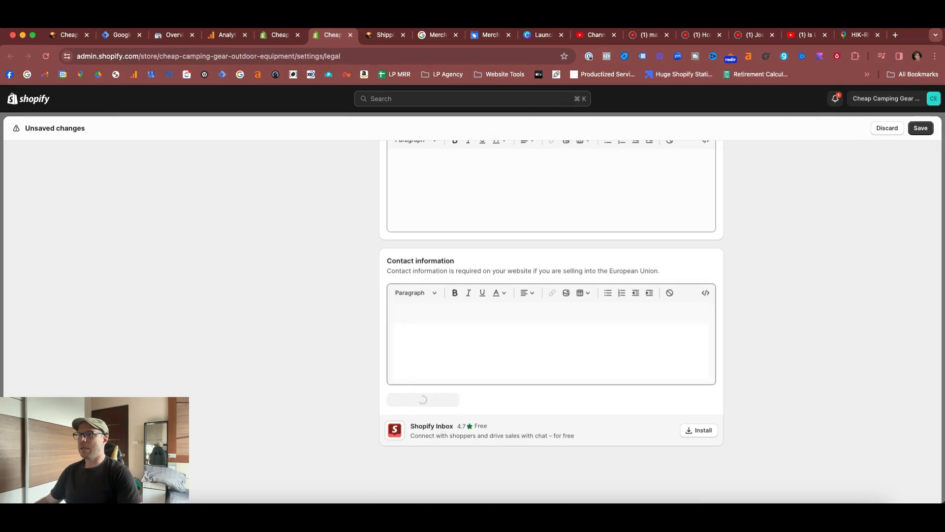
pyautogui.click(920, 128)
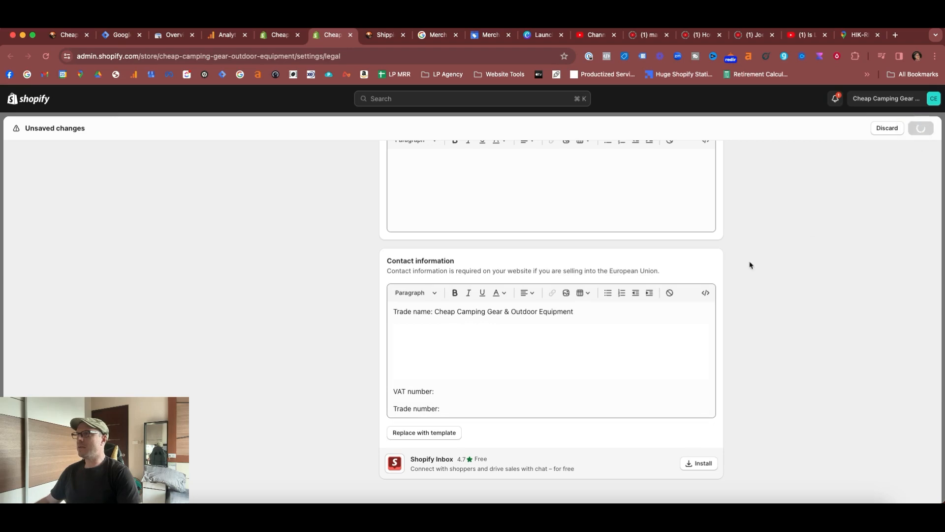
# - Return to the Google & YouTube app setup and confirm that contact information has been added to the online store
pyautogui.hotkey('ctrl', 'shift', 'Tab')
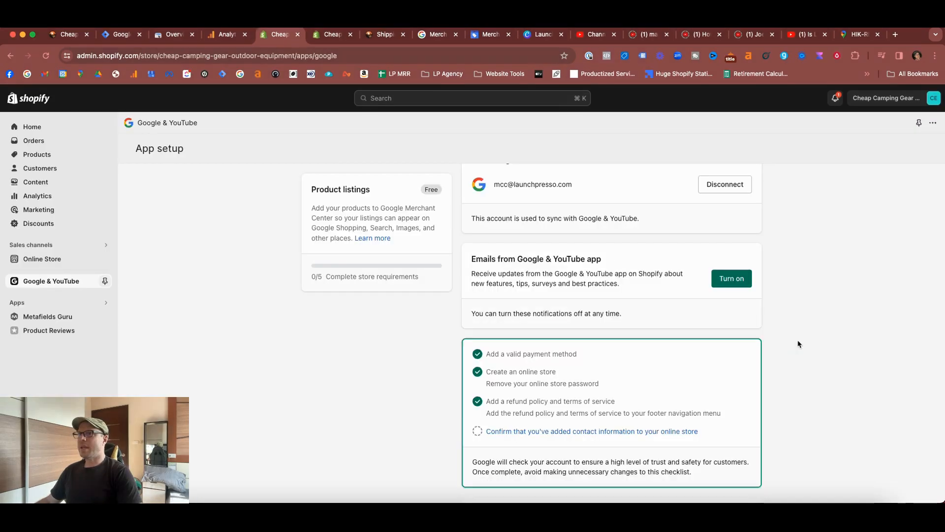
pyautogui.click(524, 433)
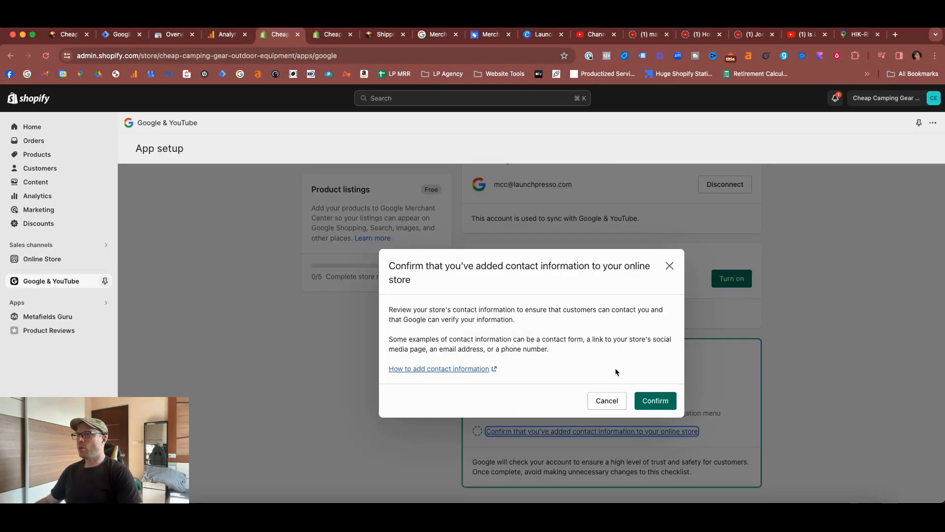
pyautogui.click(658, 399)
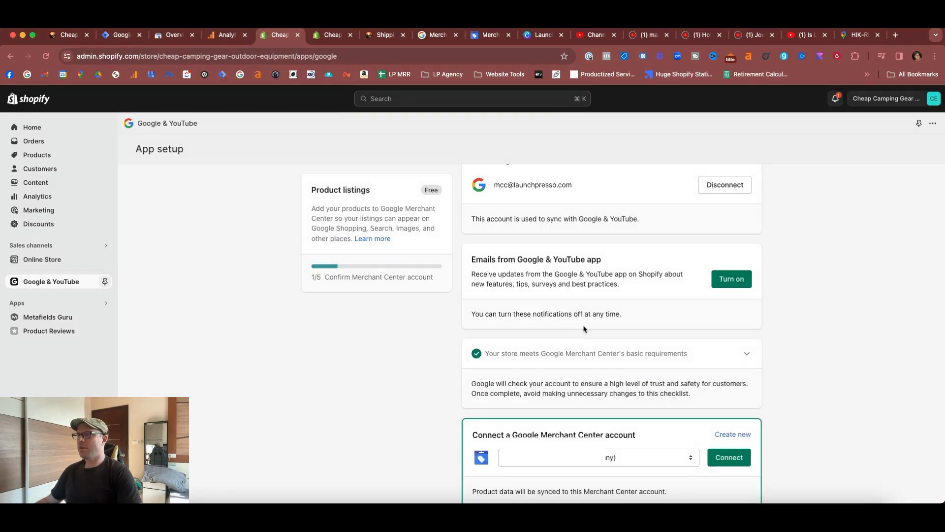
# - Switch to the Google for Retail Merchant Center page and start signing up for a new Merchant Center account
pyautogui.scroll(-1, 696, 412)
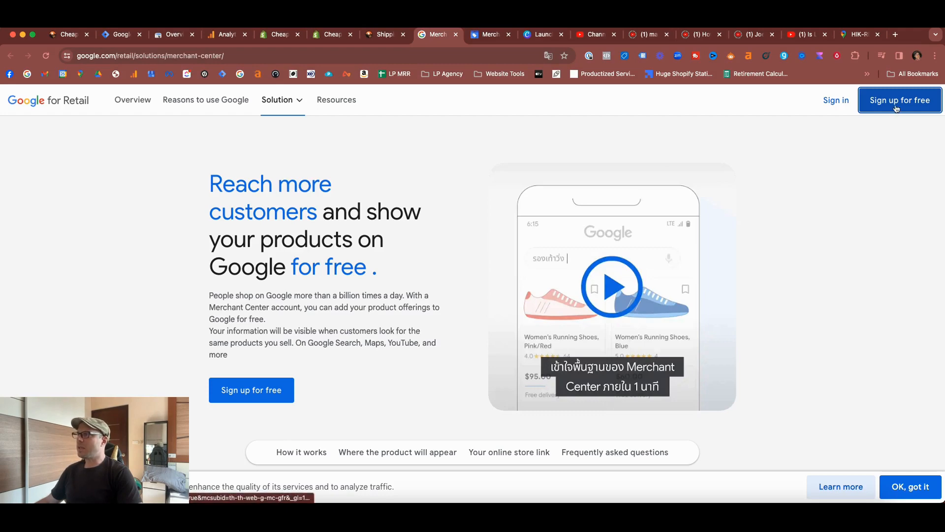
pyautogui.click(870, 101)
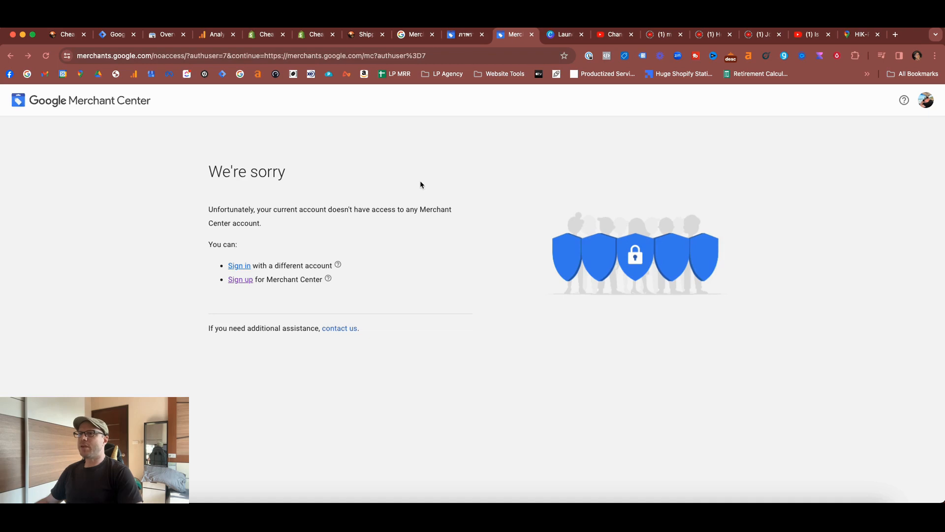
pyautogui.moveTo(217, 174); pyautogui.dragTo(276, 173)
pyautogui.click(369, 170)
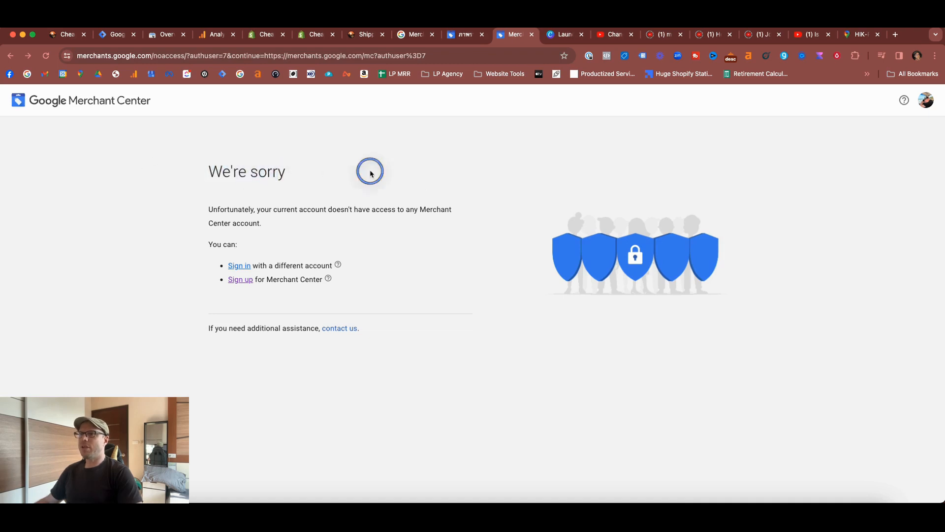
pyautogui.click(931, 101)
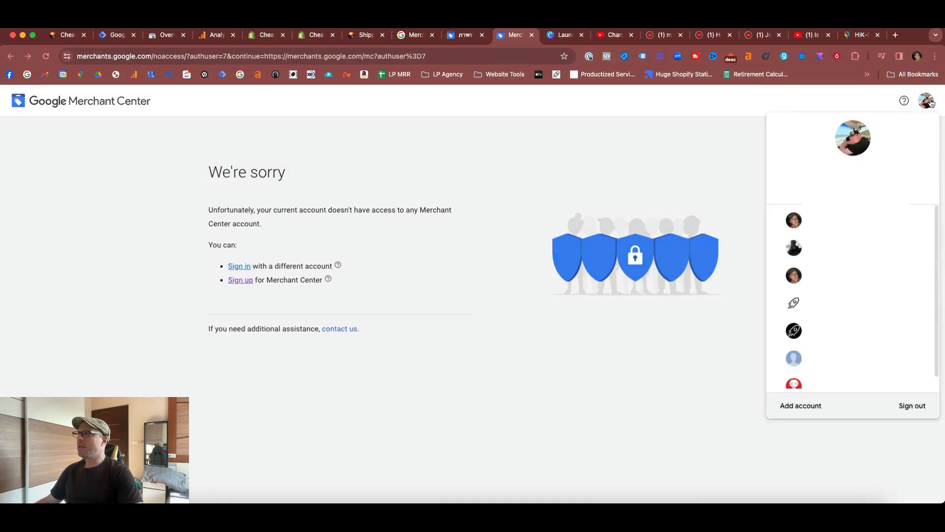
pyautogui.click(597, 165)
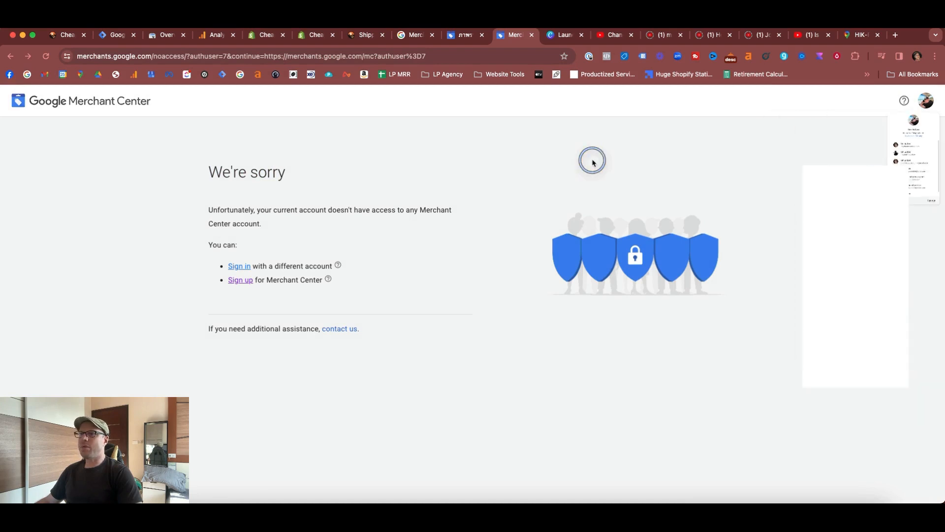
pyautogui.click(240, 280)
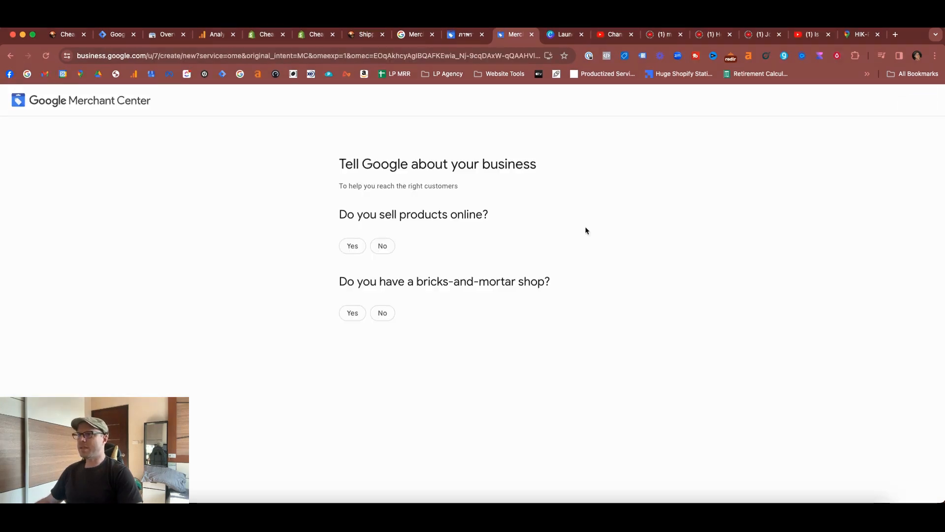
pyautogui.click(347, 246)
pyautogui.click(69, 34)
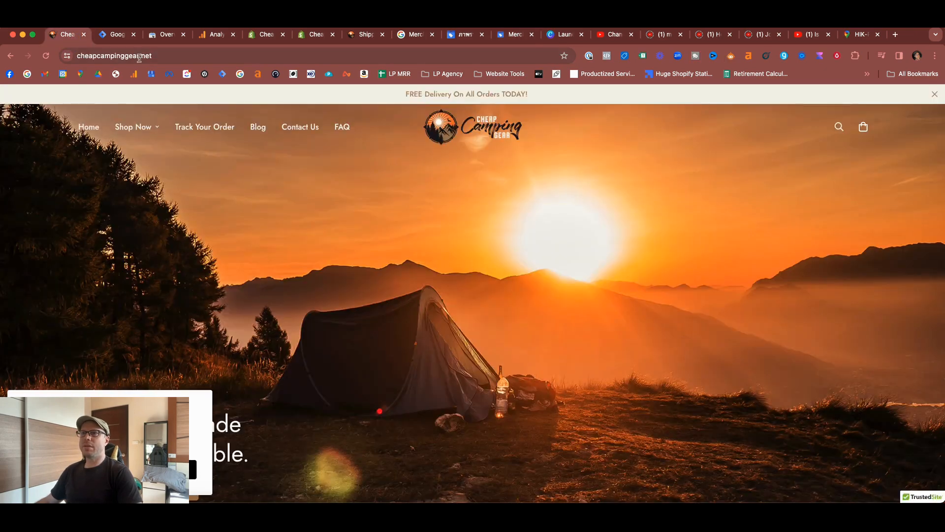
pyautogui.click(515, 34)
pyautogui.click(385, 385)
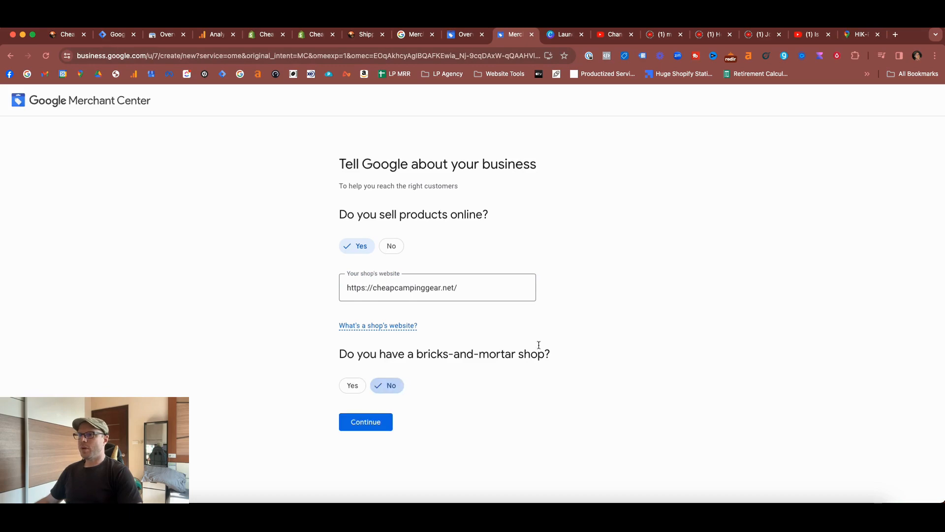
pyautogui.click(379, 425)
pyautogui.scroll(-15, 479, 257)
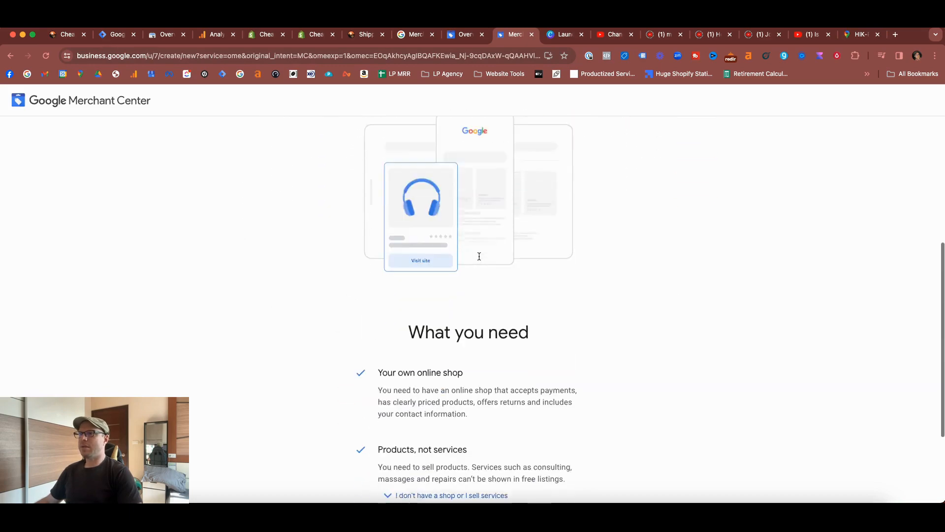
pyautogui.click(376, 435)
# - Enter "Cheap Camping Gear" as the business name for the Merchant Center account
pyautogui.click(389, 212)
pyautogui.write('https://cheapcampinggear.net/')
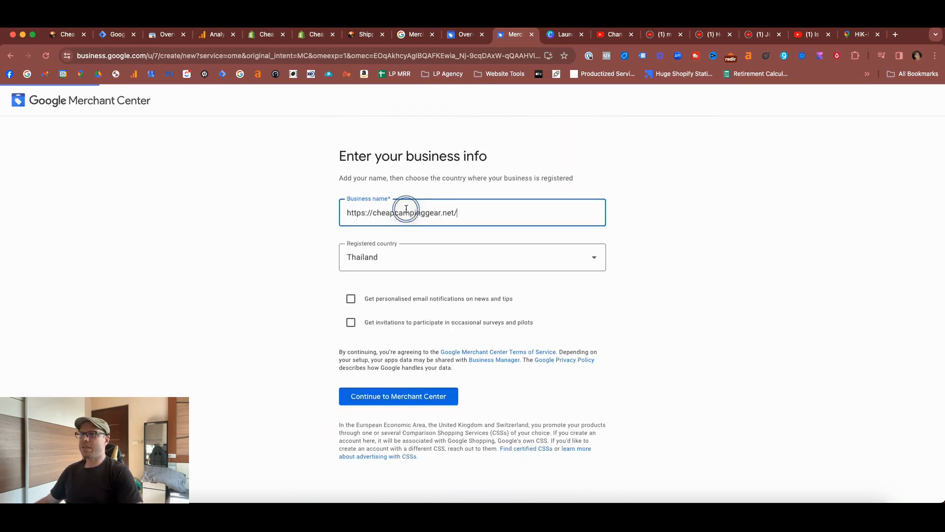
pyautogui.press('cmd+a')
pyautogui.write('Cheap Camping D')
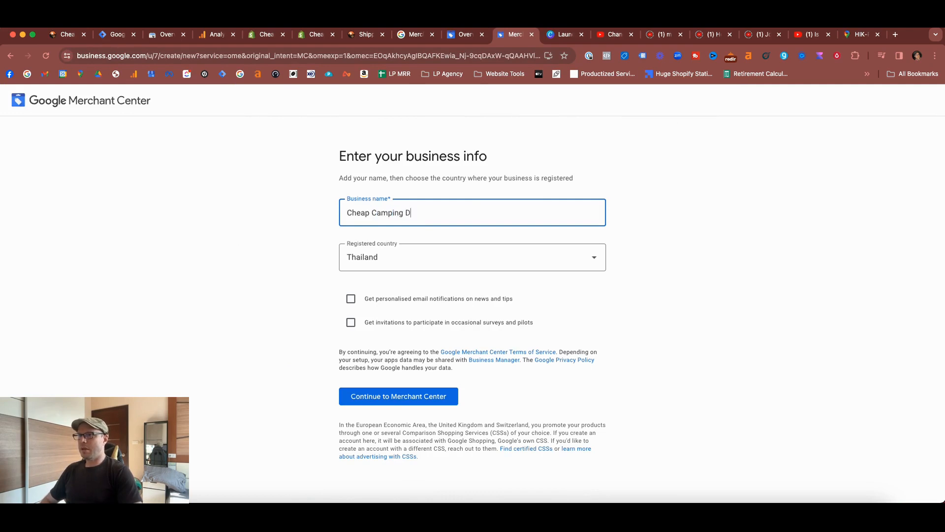
pyautogui.press('BackSpace')
pyautogui.write('Gear')
# - Set the registered country to United States and continue to Merchant Center
pyautogui.click(578, 262)
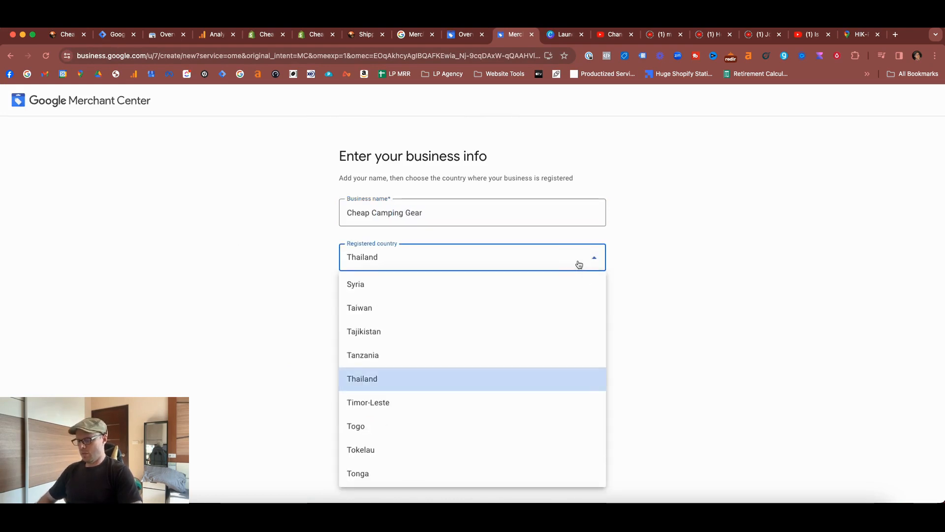
pyautogui.press('u')
pyautogui.click(371, 473)
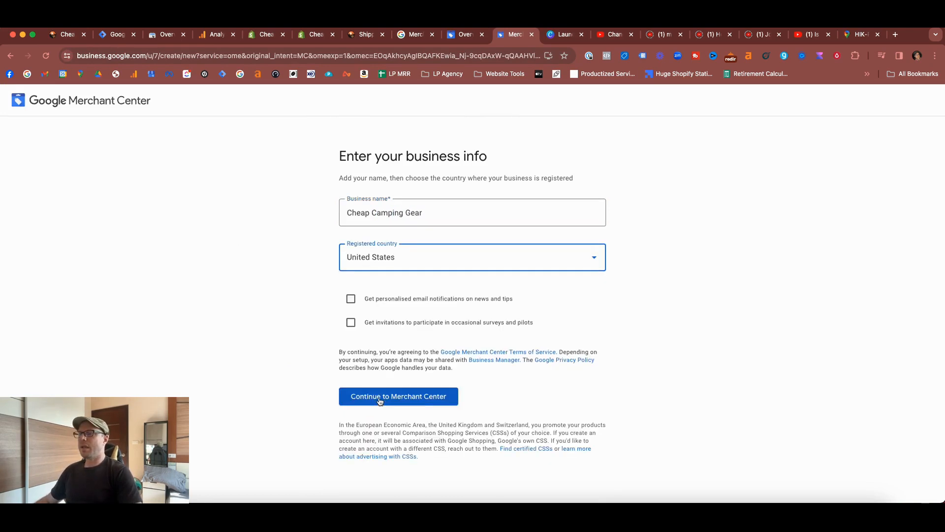
pyautogui.click(381, 397)
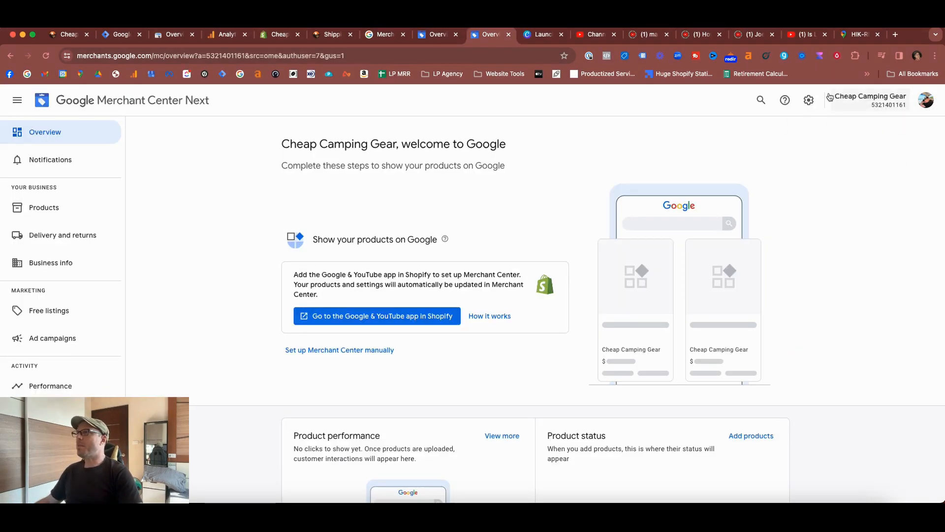
# - Add a user to the Merchant Center account under People and access, entering the e-mail address of the Google account linked to Shopify
pyautogui.click(811, 101)
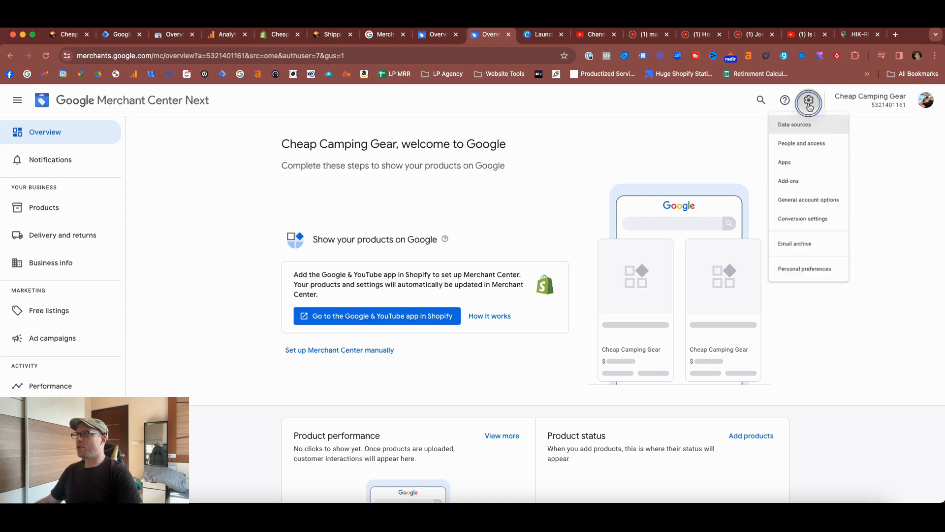
pyautogui.click(800, 151)
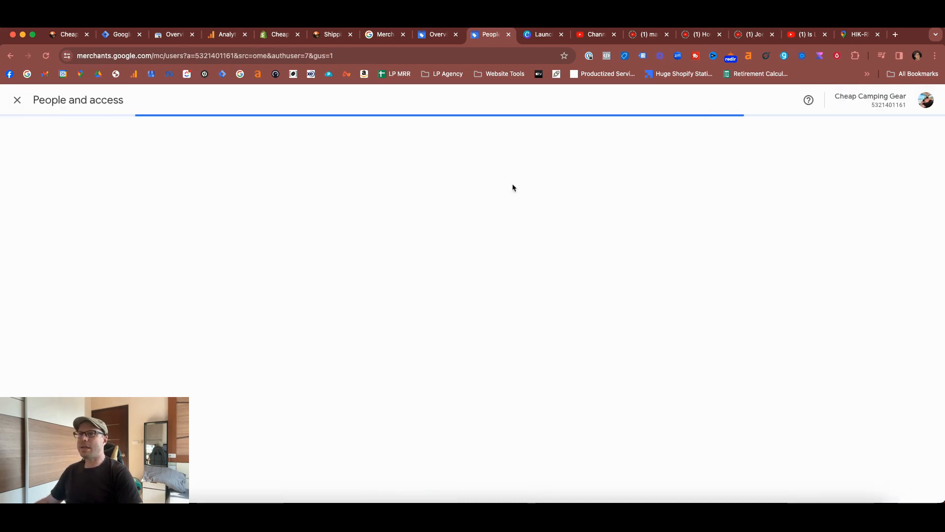
pyautogui.press('super+v')
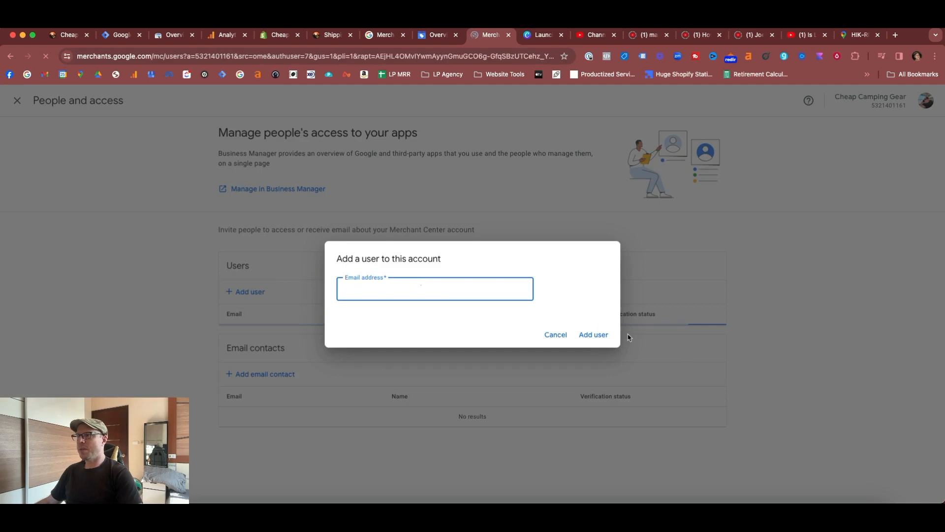
pyautogui.click(600, 338)
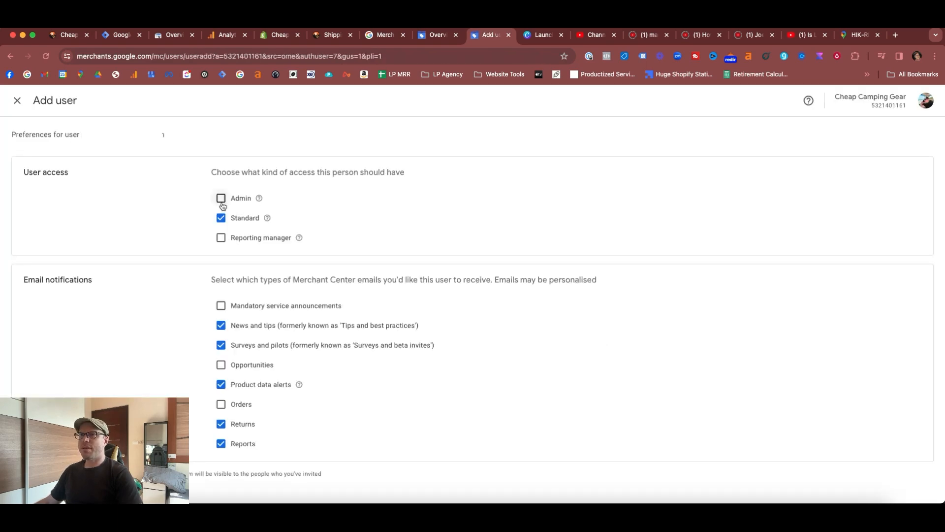
# - Give the new user Admin access and enable the Opportunities and Orders email notifications
pyautogui.click(221, 198)
pyautogui.click(221, 365)
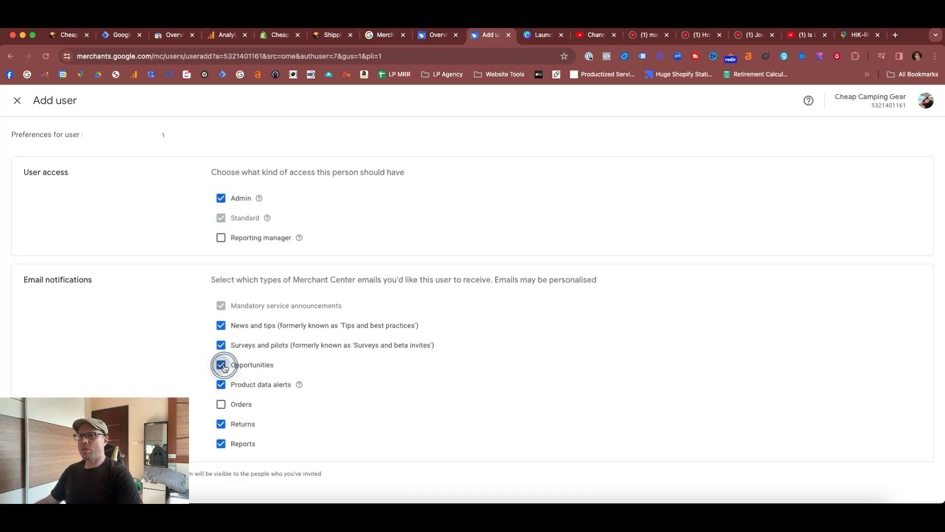
pyautogui.click(221, 404)
pyautogui.scroll(-1, 546, 371)
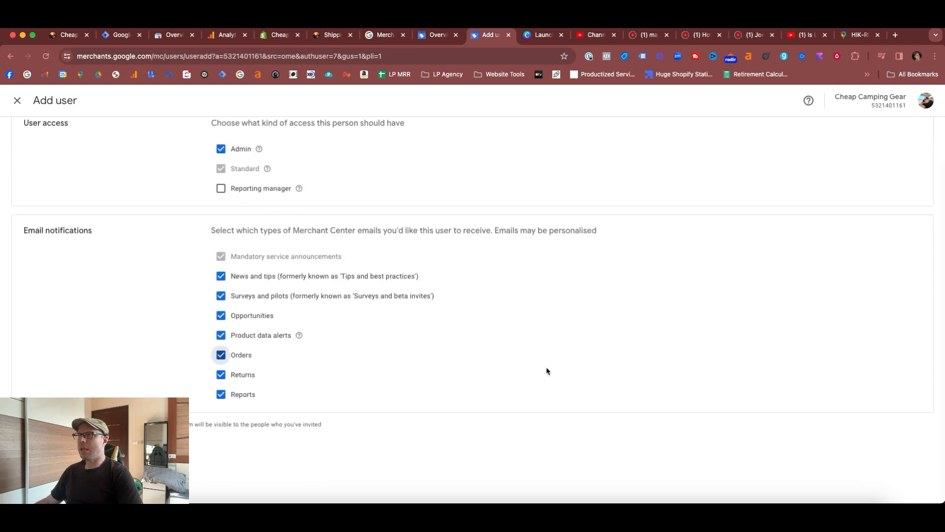
pyautogui.scroll(1, 502, 397)
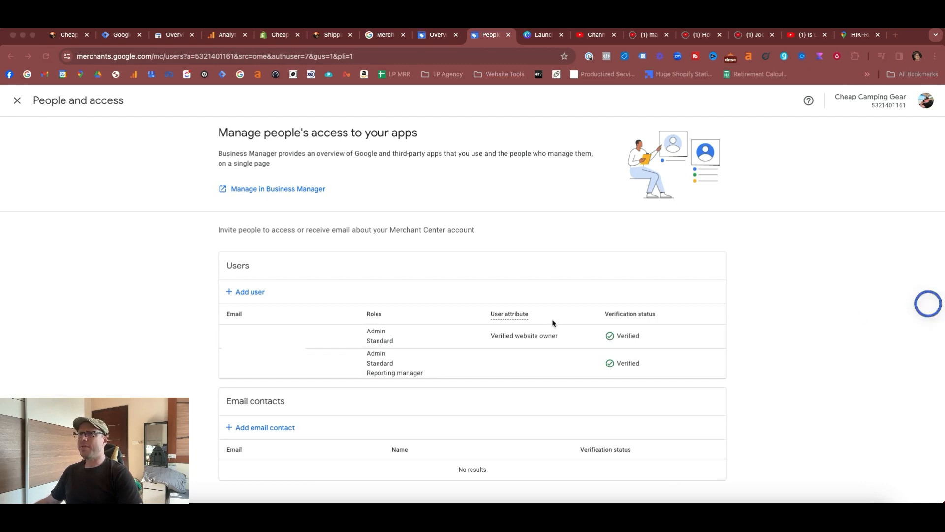
# - Switch back to Shopify, reload the Google & YouTube app setup, and connect the Cheap Camping Gear Merchant Center account
pyautogui.click(277, 35)
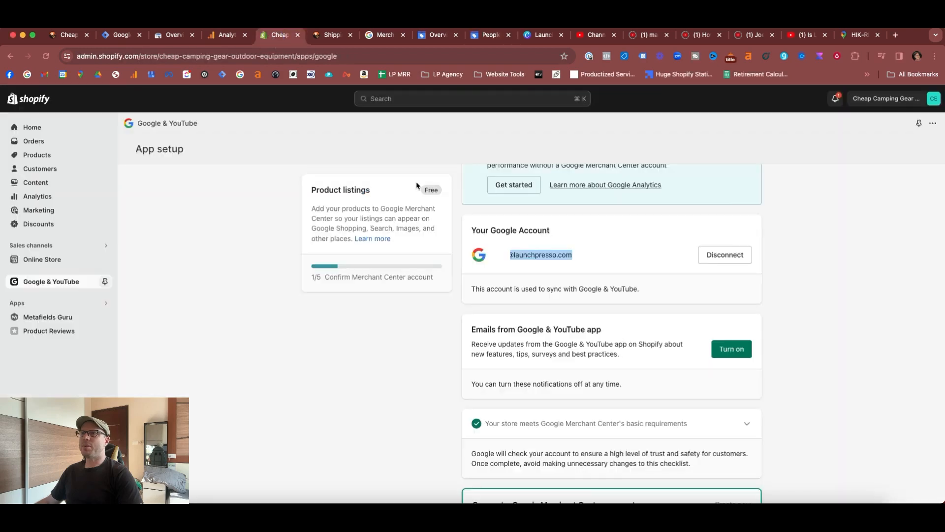
pyautogui.click(789, 228)
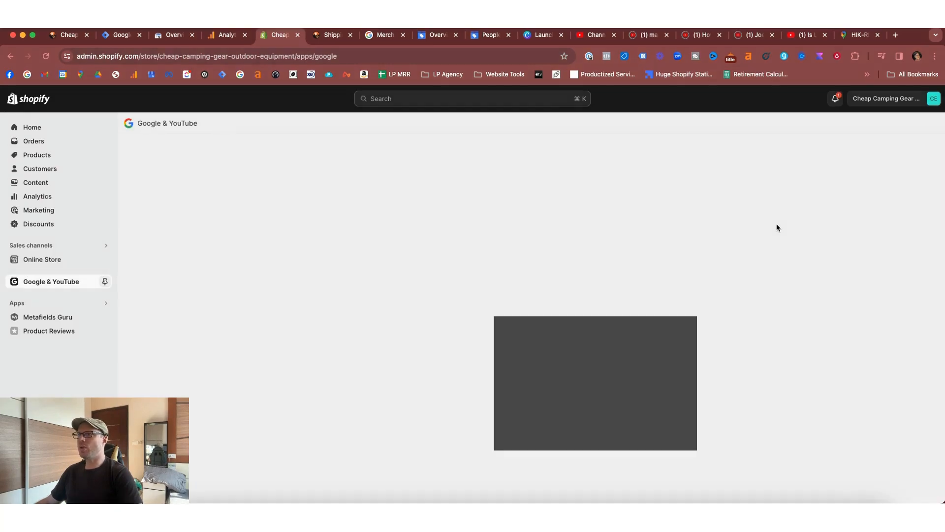
pyautogui.click(613, 455)
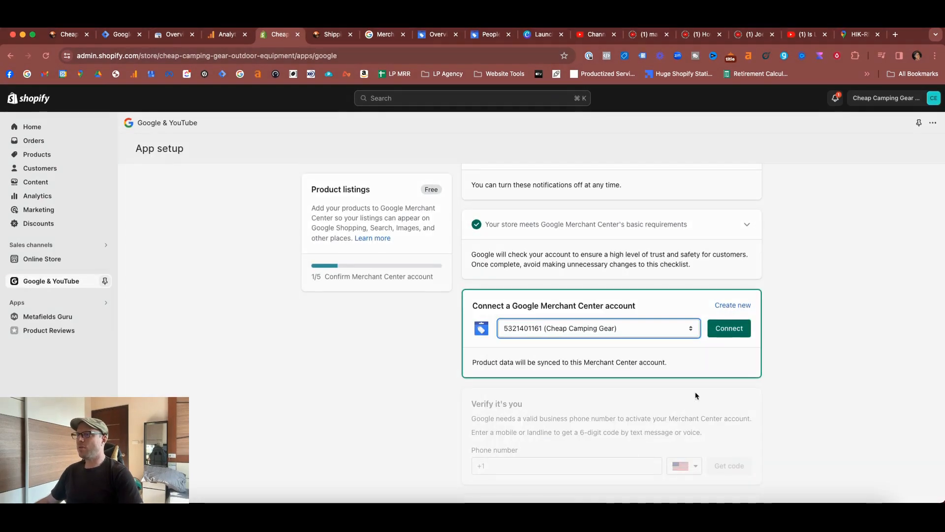
pyautogui.click(730, 333)
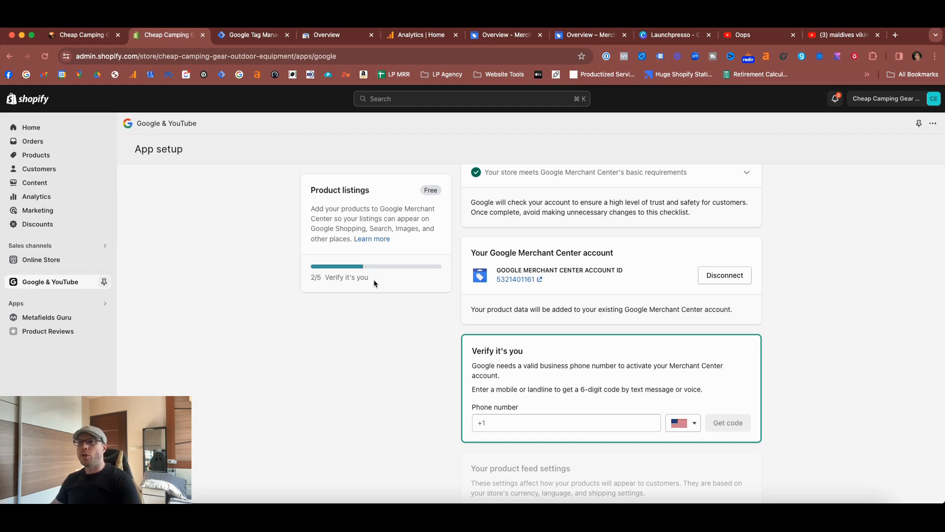
# - Verify the business phone number in the app setup by requesting a code and entering the 6-digit verification code
pyautogui.scroll(-2, 449, 299)
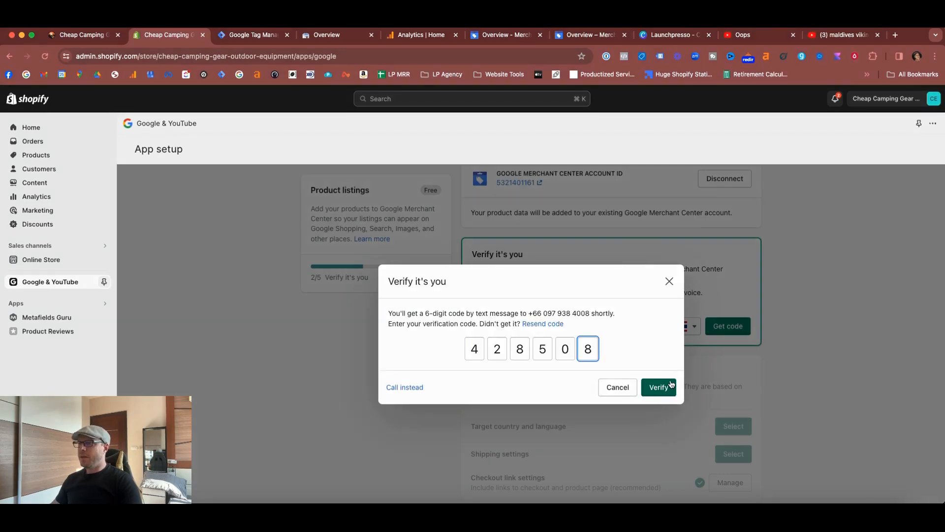
pyautogui.click(660, 388)
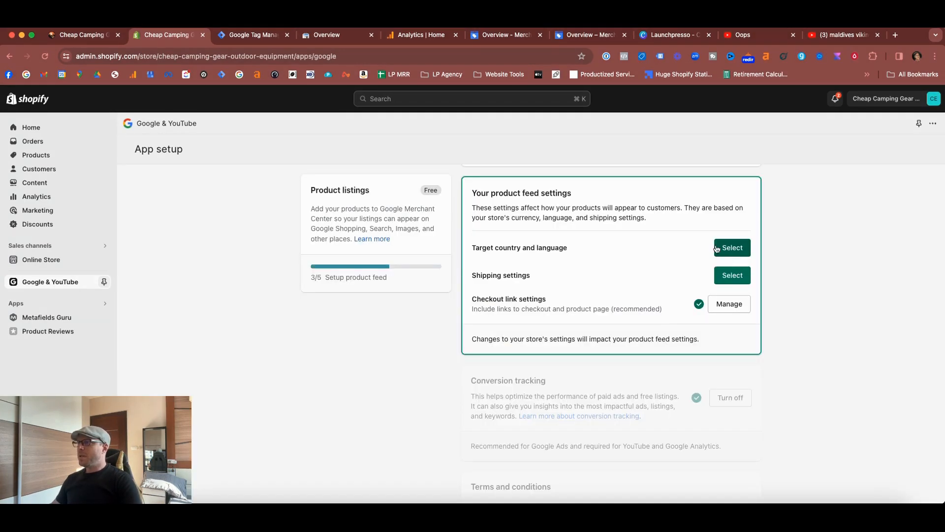
# - Save the product feed settings with target country United States, language English, and automatically imported shipping information
pyautogui.click(717, 248)
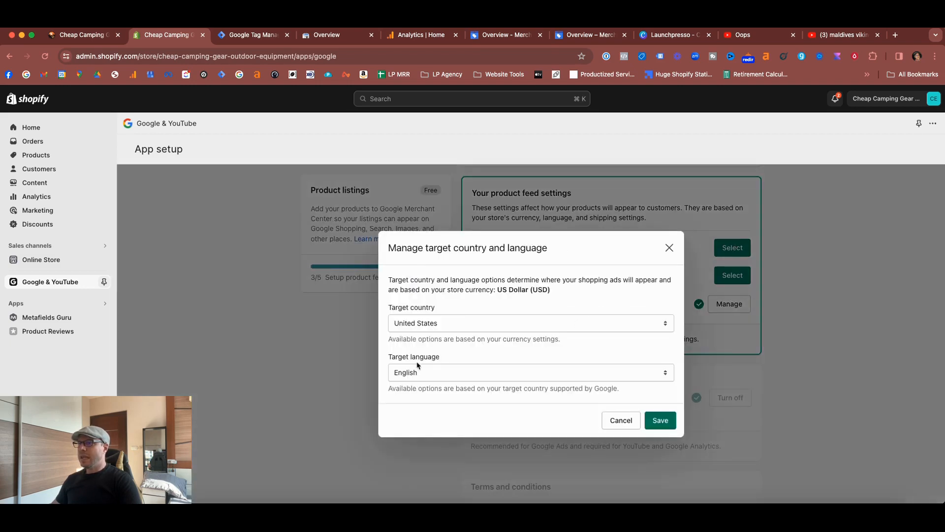
pyautogui.click(660, 420)
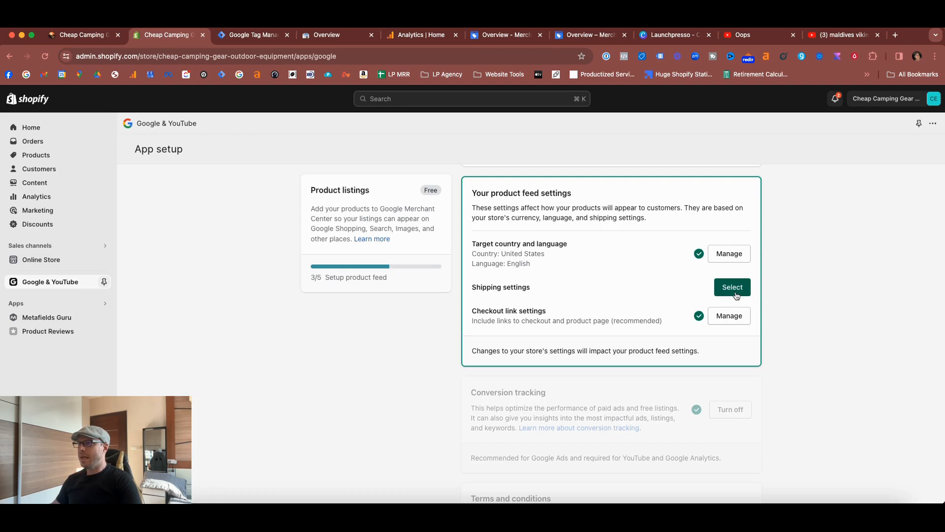
pyautogui.click(733, 290)
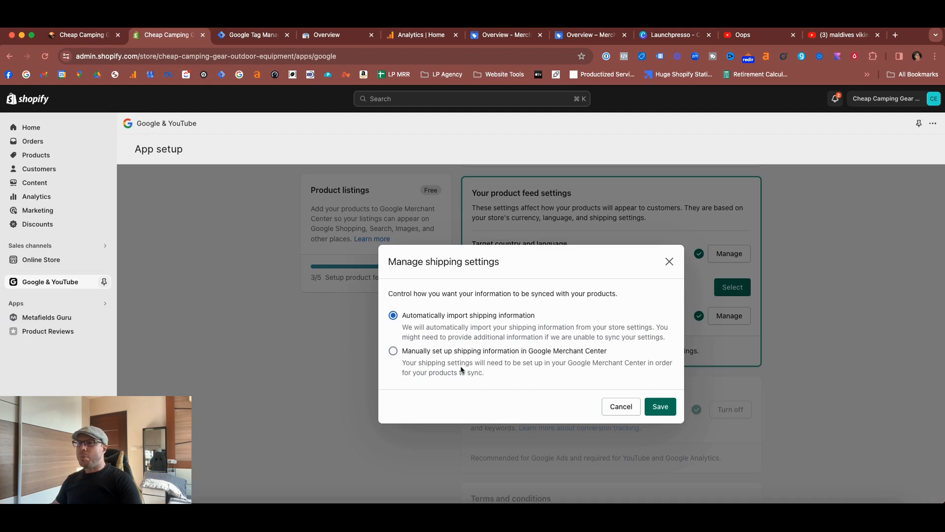
pyautogui.click(663, 400)
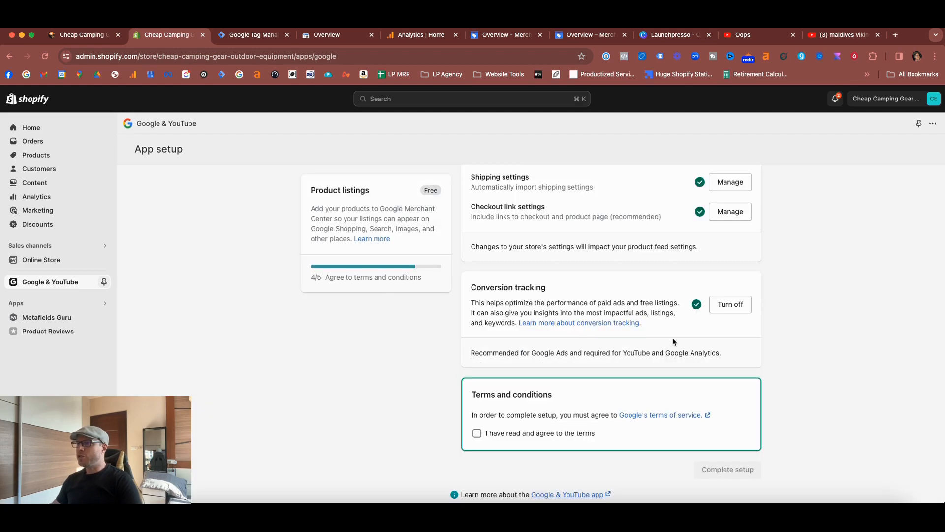
# - Agree to Google's terms of service and complete the Google & YouTube app setup
pyautogui.scroll(-1, 664, 334)
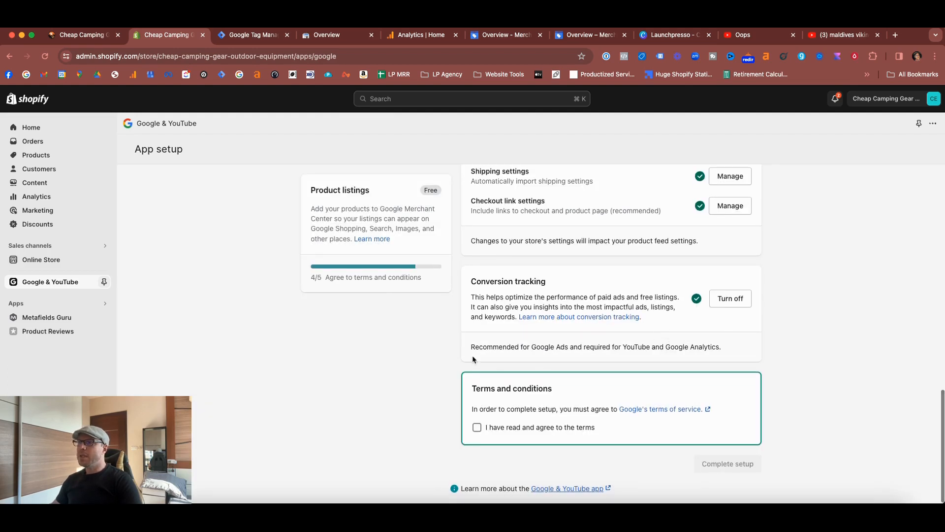
pyautogui.click(476, 427)
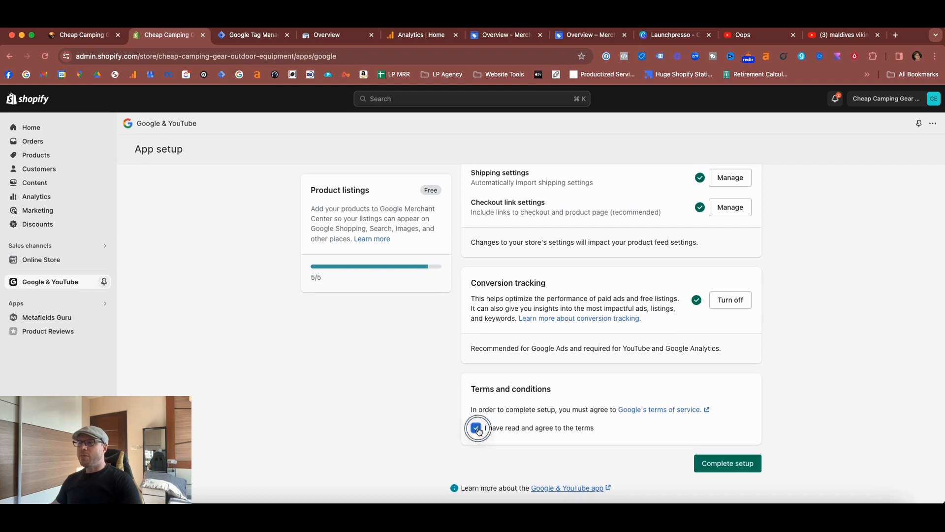
pyautogui.click(744, 464)
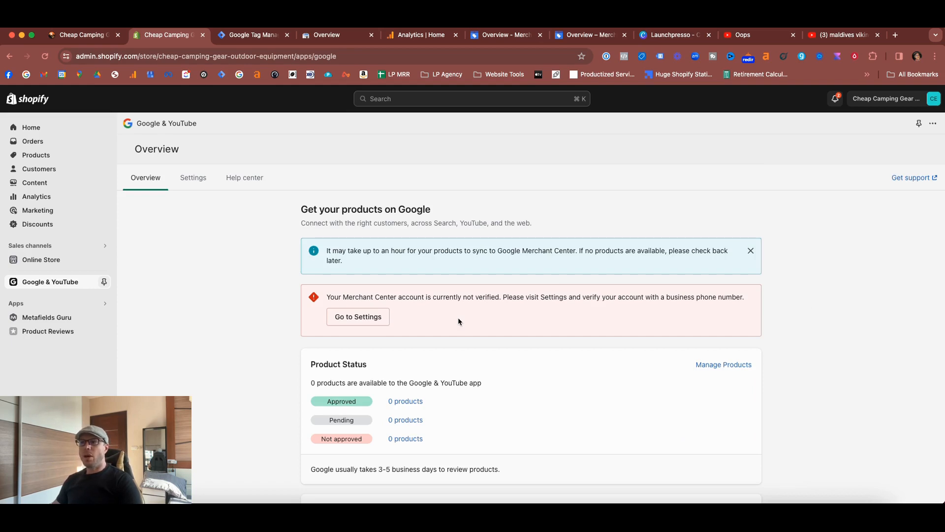
# - Read the product status section on the app overview, including the note on product review time
pyautogui.scroll(-2, 512, 382)
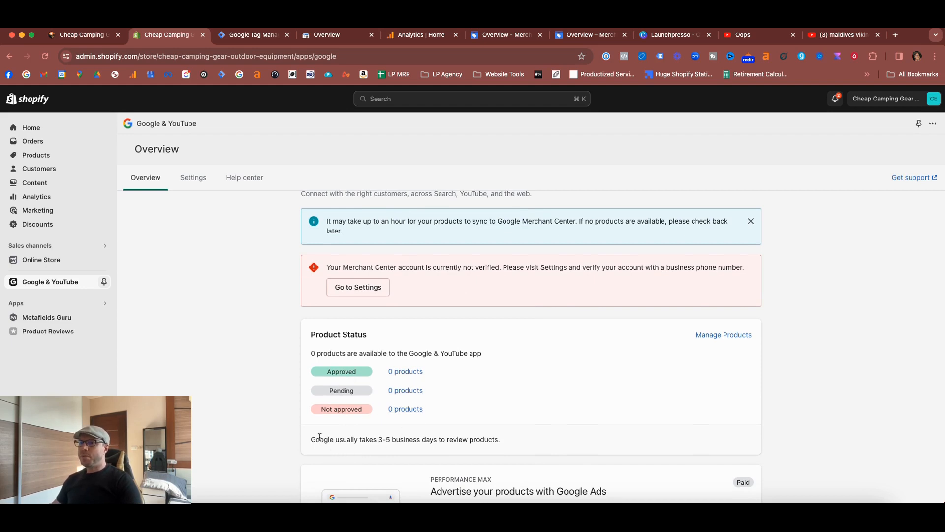
pyautogui.moveTo(313, 439); pyautogui.dragTo(505, 438)
pyautogui.click(519, 442)
pyautogui.scroll(1, 552, 443)
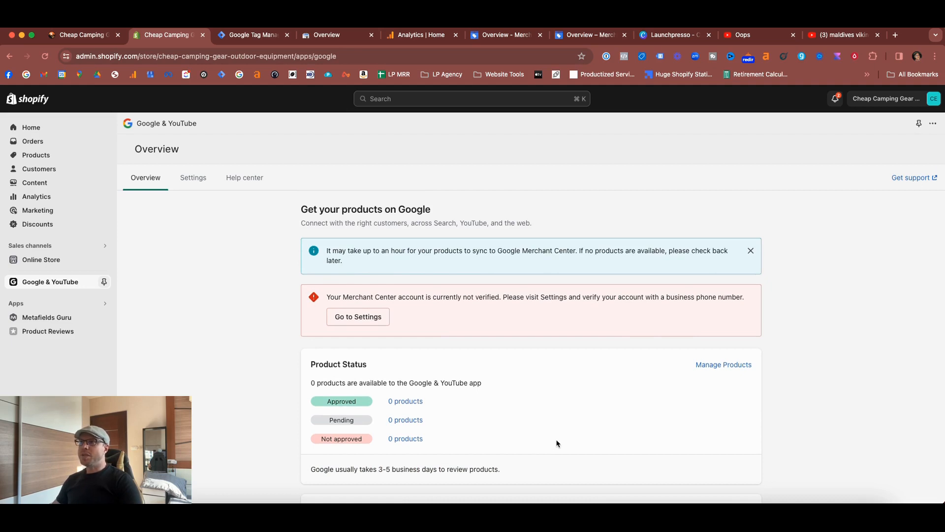
# - Switch to Google Merchant Center and complete the phone number verification from its setup checklist
pyautogui.press('super+7')
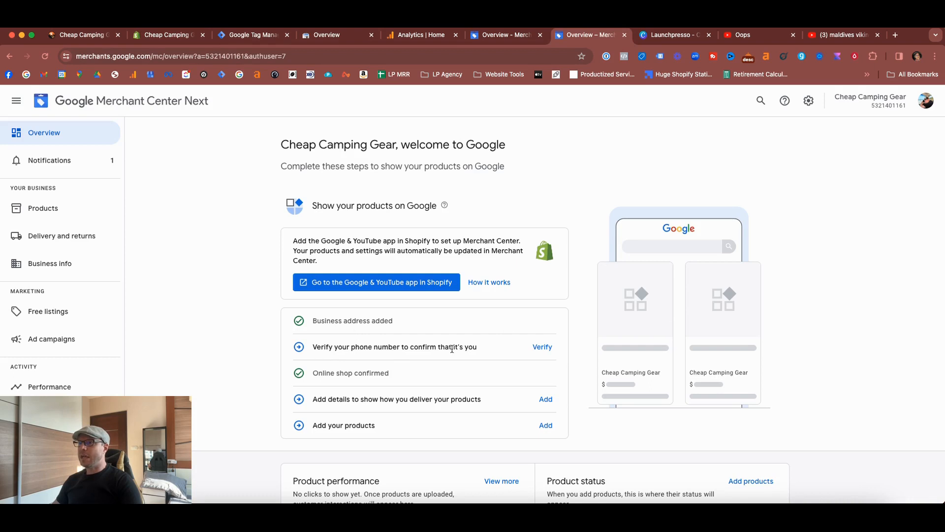
pyautogui.click(538, 349)
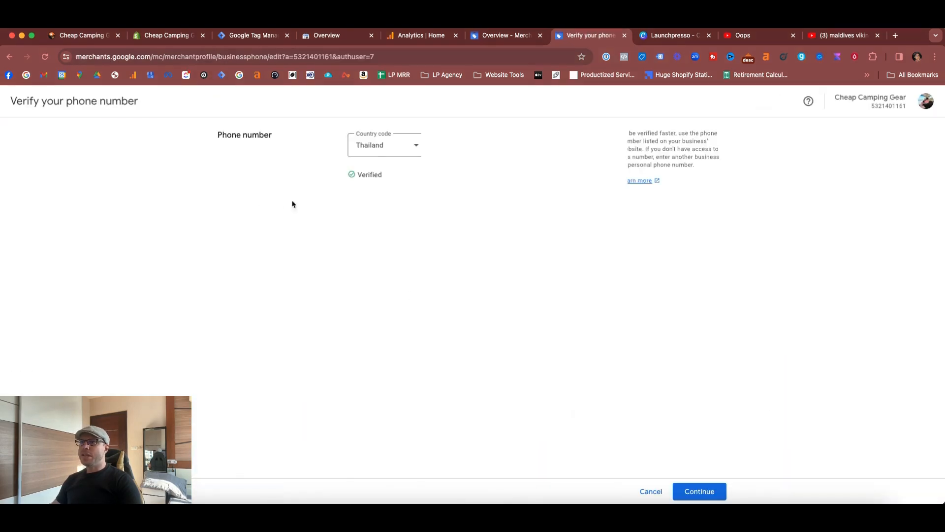
pyautogui.click(699, 491)
# - Reload the Google & YouTube overview in Shopify and compare its verification and sync notices with the Merchant Center checklist
pyautogui.press('super+2')
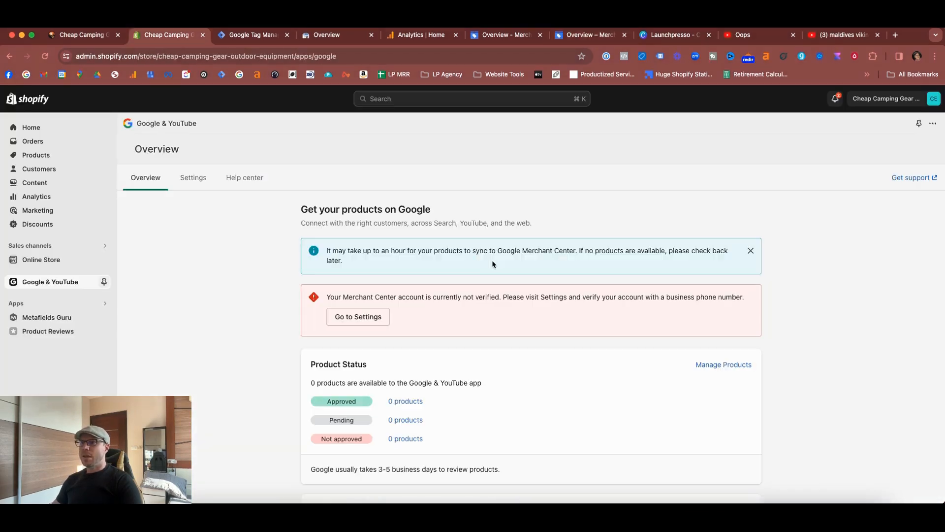
pyautogui.press('super+r')
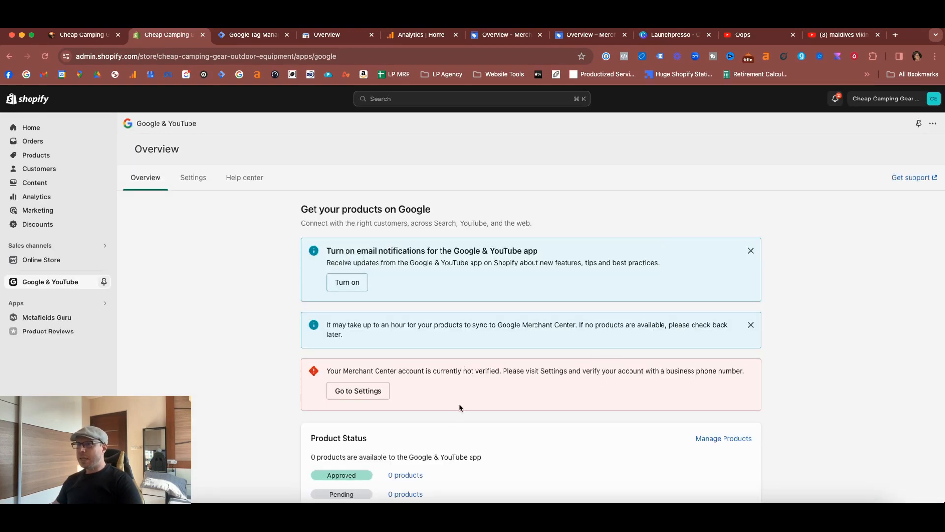
pyautogui.press('super+7')
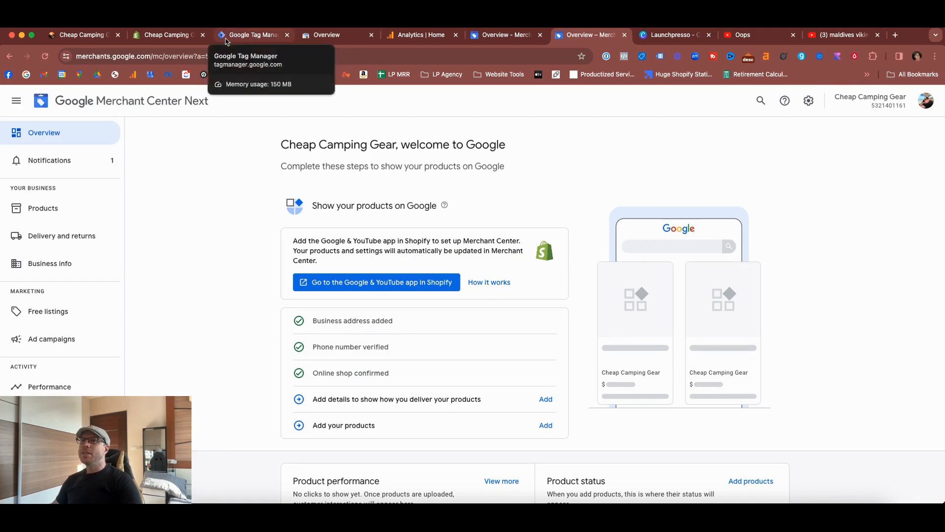
pyautogui.click(166, 36)
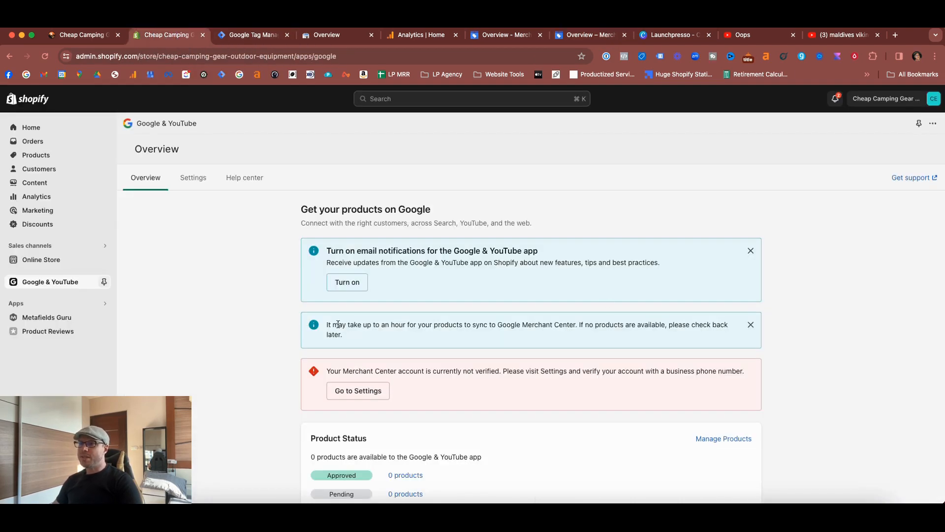
pyautogui.moveTo(338, 324); pyautogui.dragTo(583, 325)
pyautogui.click(523, 325)
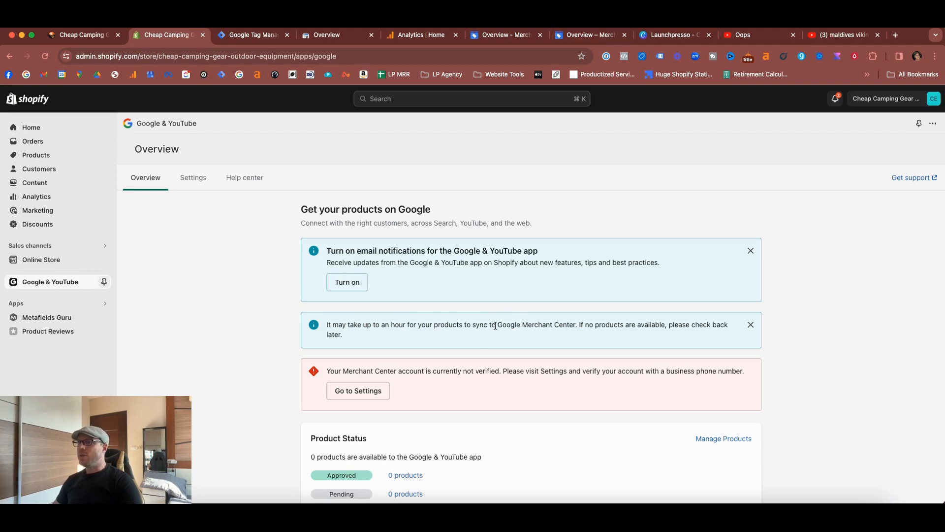
# - Examine the app's settings, including the phone verification section and its country codes, and recheck the reloaded overview
pyautogui.scroll(-3, 518, 339)
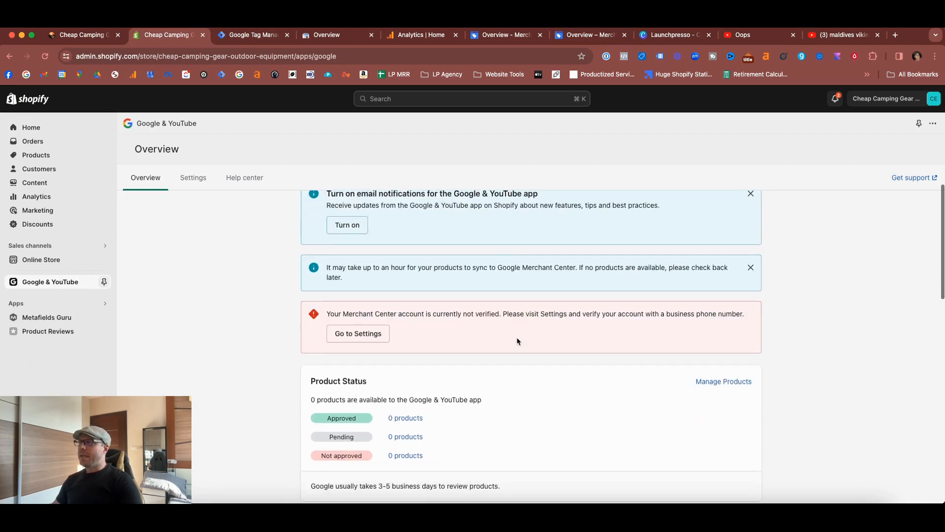
pyautogui.click(333, 290)
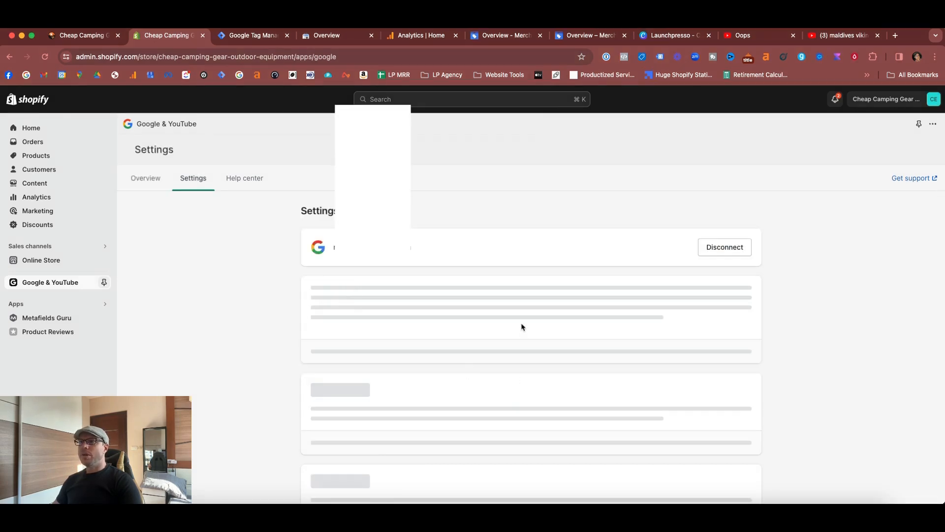
pyautogui.scroll(-1, 522, 327)
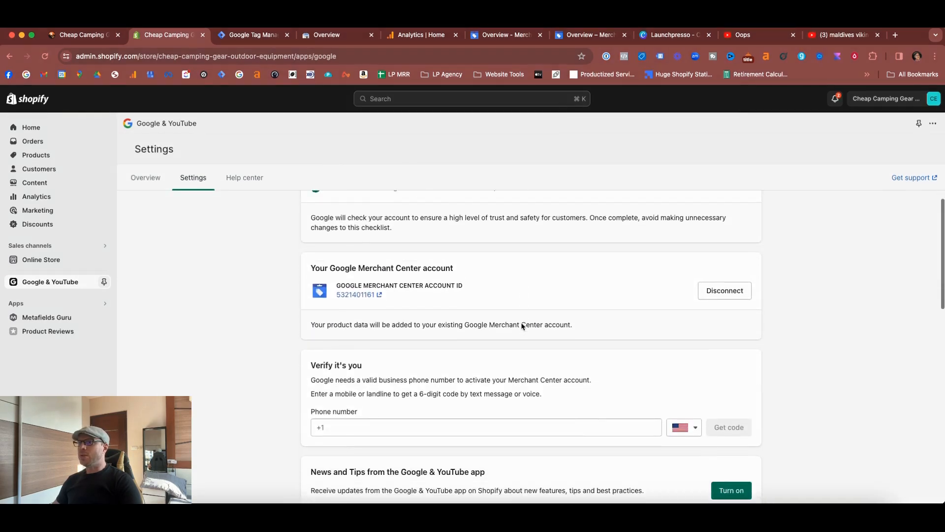
pyautogui.scroll(-2, 531, 328)
pyautogui.scroll(-2, 540, 328)
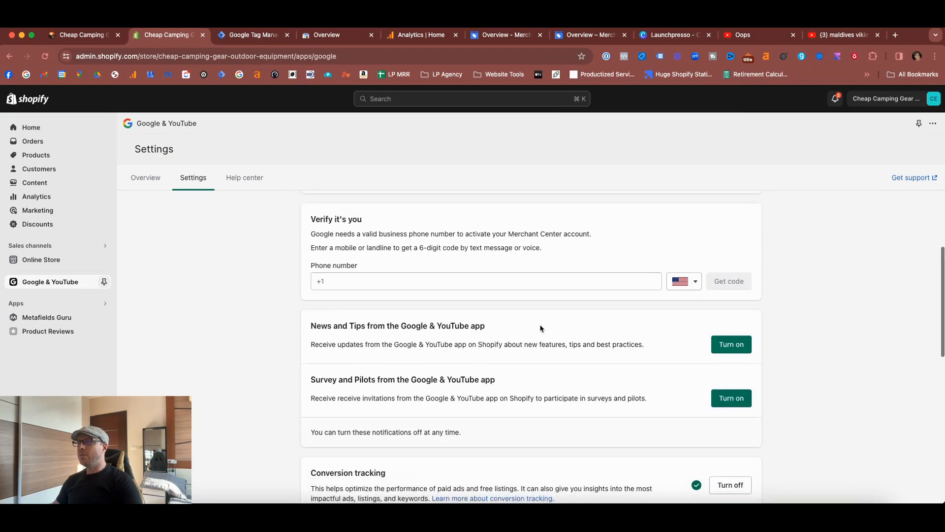
pyautogui.scroll(-5, 469, 290)
pyautogui.scroll(-5, 469, 294)
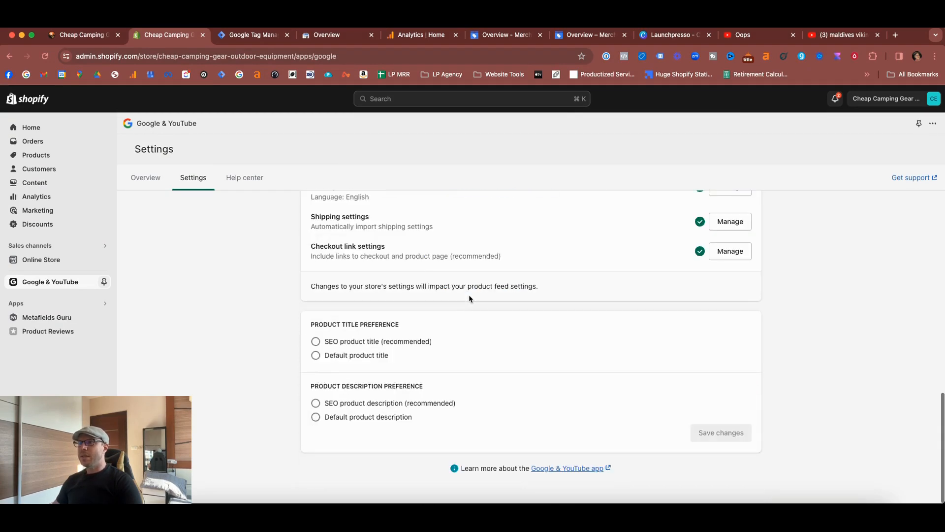
pyautogui.scroll(12, 469, 294)
pyautogui.click(699, 423)
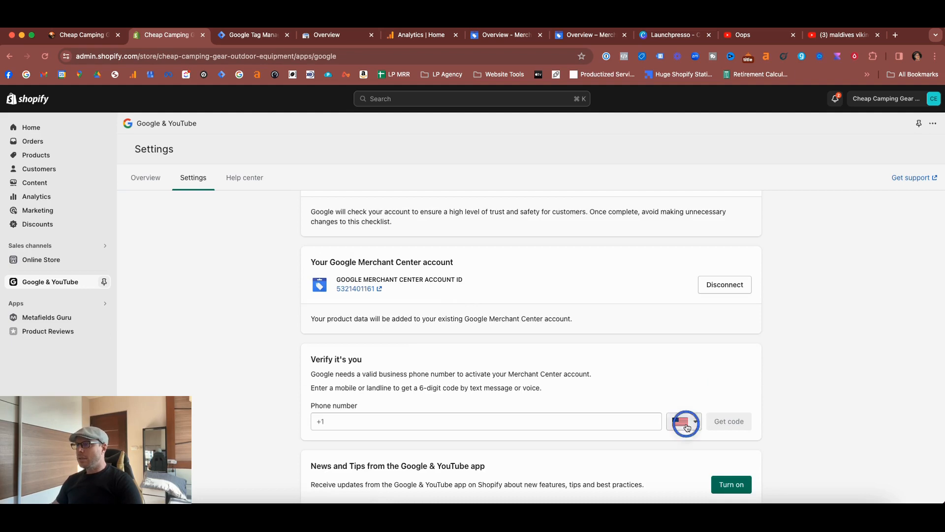
pyautogui.scroll(-3, 684, 454)
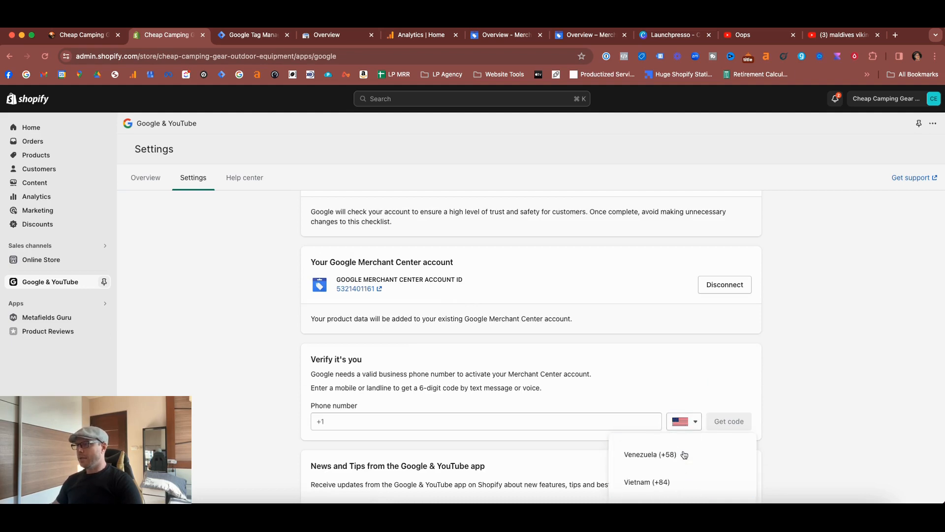
pyautogui.click(127, 176)
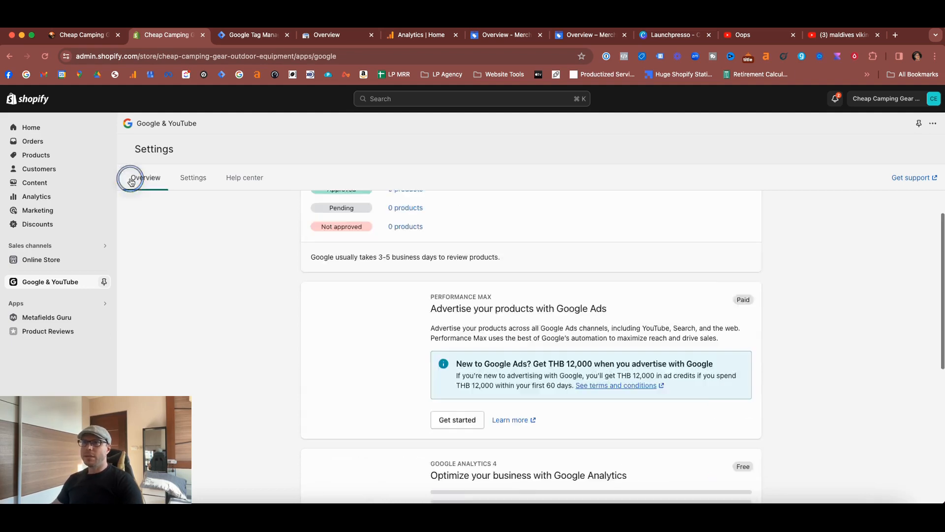
pyautogui.press('super+r')
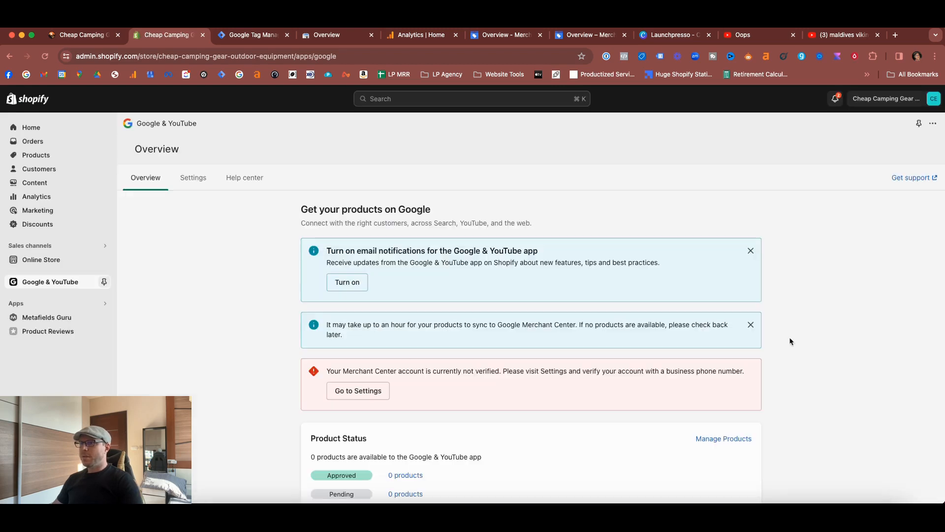